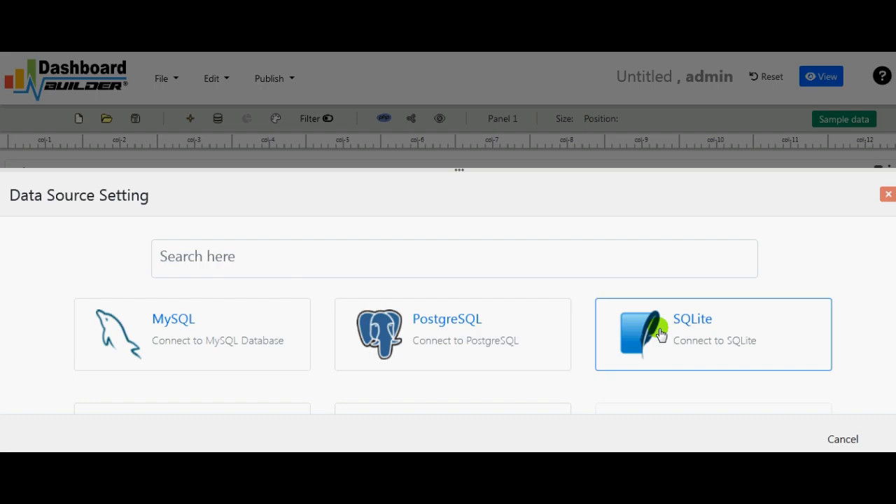
# Connect the chart's data source to the SQLite database chinook.db and acknowledge the connection
pyautogui.click(662, 334)
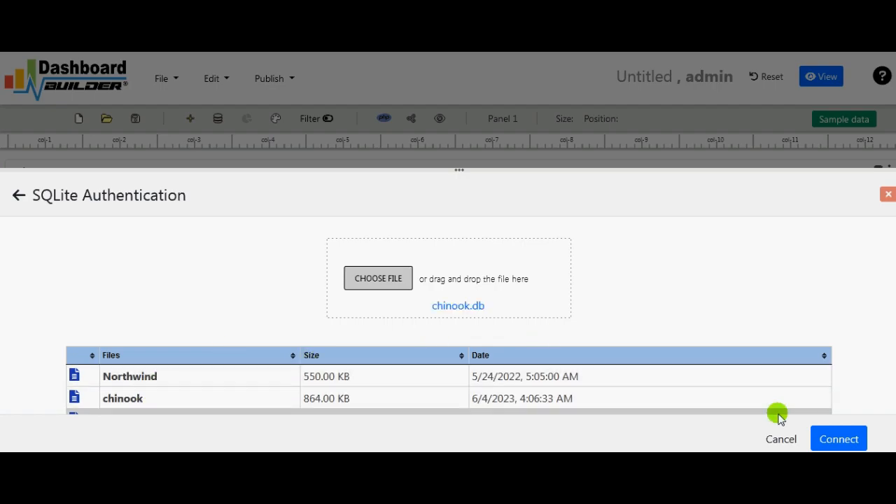
pyautogui.click(833, 444)
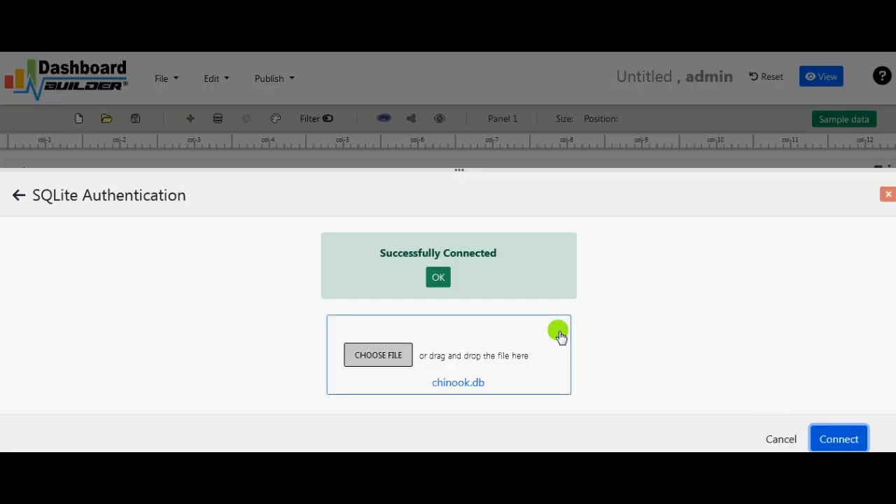
pyautogui.click(438, 278)
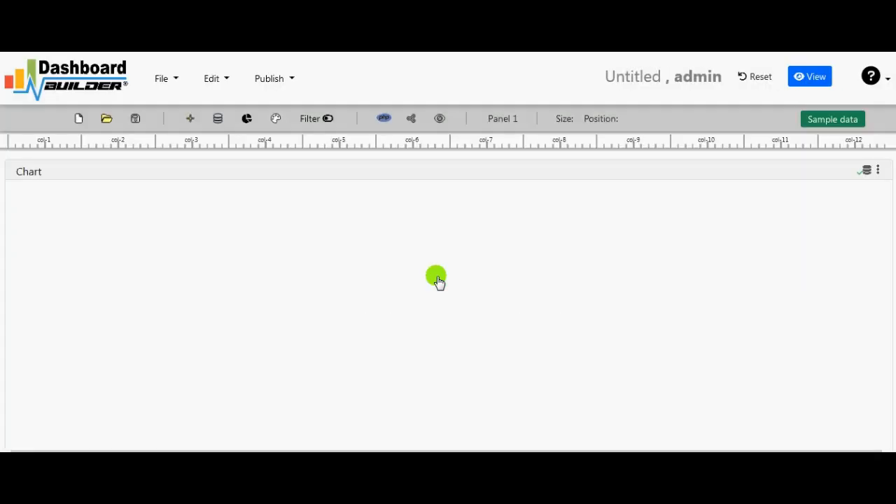
# Launch the query builder from the chart's settings and add the customers and invoices tables
pyautogui.click(431, 176)
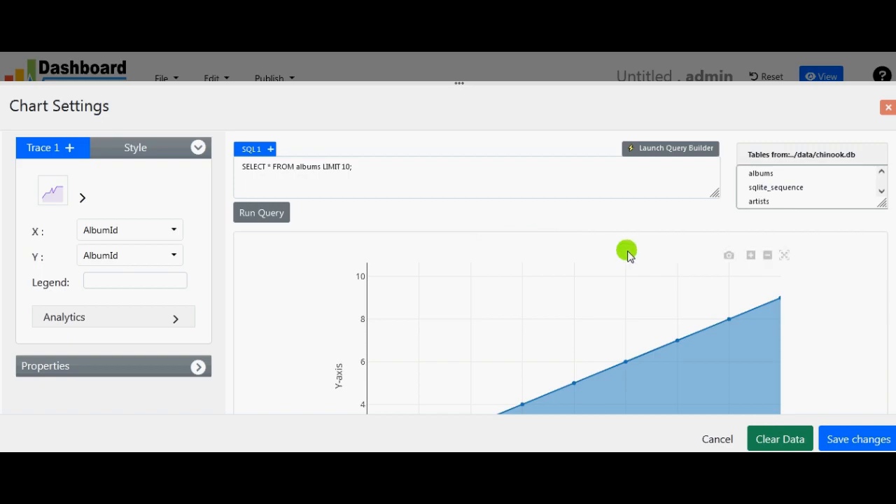
pyautogui.click(666, 156)
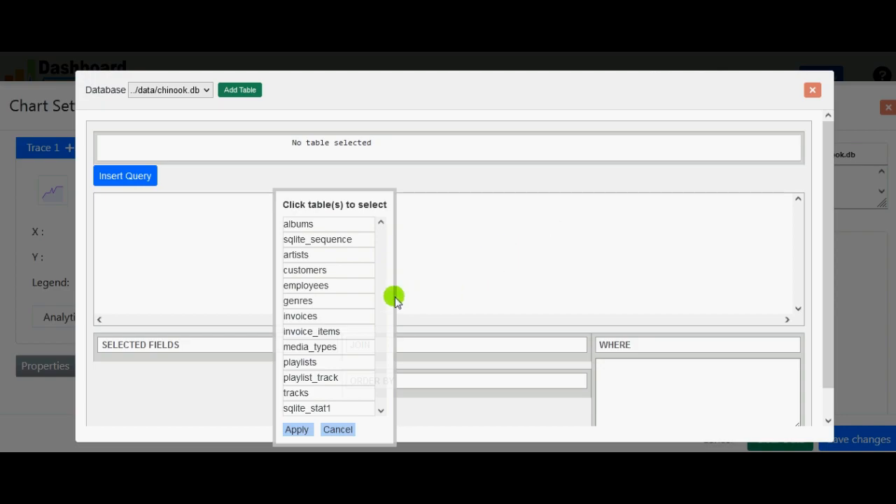
pyautogui.click(328, 273)
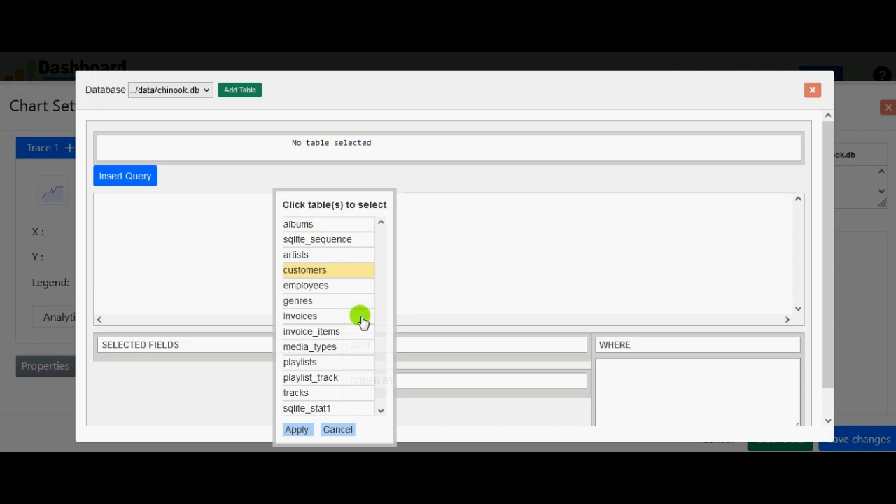
pyautogui.click(317, 320)
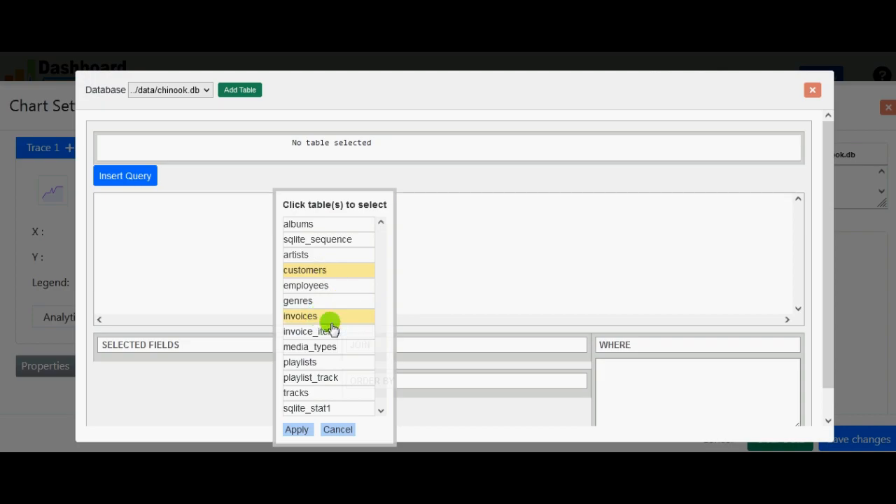
pyautogui.click(297, 430)
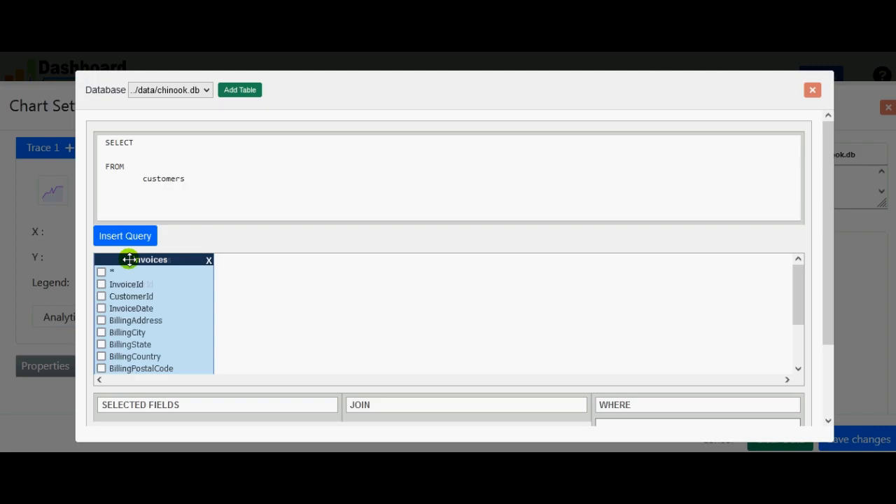
# Arrange the two tables side by side and join customers.CustomerId to invoices.CustomerId
pyautogui.moveTo(129, 259); pyautogui.dragTo(446, 268)
pyautogui.moveTo(175, 259); pyautogui.dragTo(284, 271)
pyautogui.moveTo(433, 304)
pyautogui.moveTo(318, 302)
pyautogui.moveTo(318, 303); pyautogui.dragTo(530, 314)
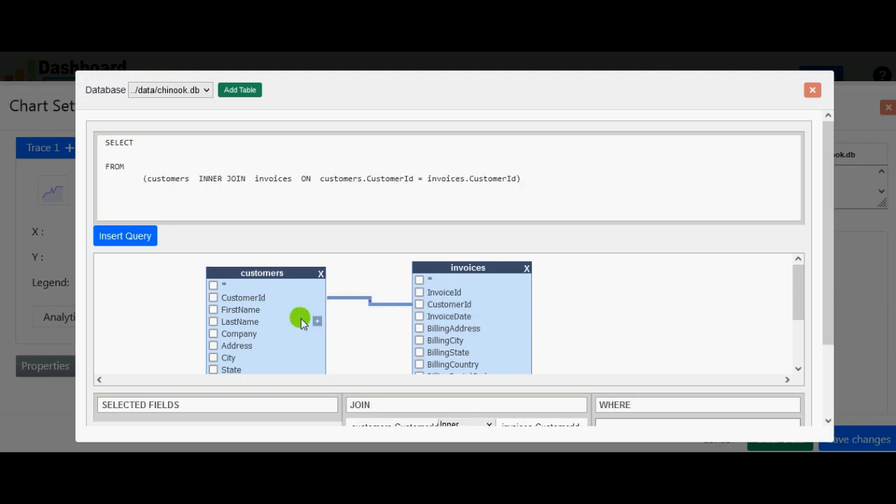
# Include customers.FirstName, invoices.Total and invoices.InvoiceDate in the query and sort it by InvoiceDate ascending
pyautogui.click(213, 310)
pyautogui.scroll(-1, 463, 357)
pyautogui.scroll(-1, 464, 357)
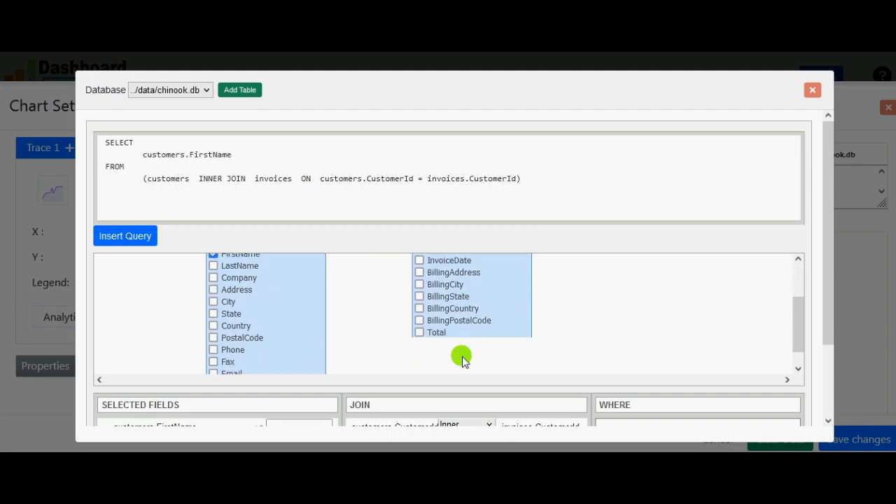
pyautogui.click(419, 332)
pyautogui.scroll(2, 470, 329)
pyautogui.click(456, 317)
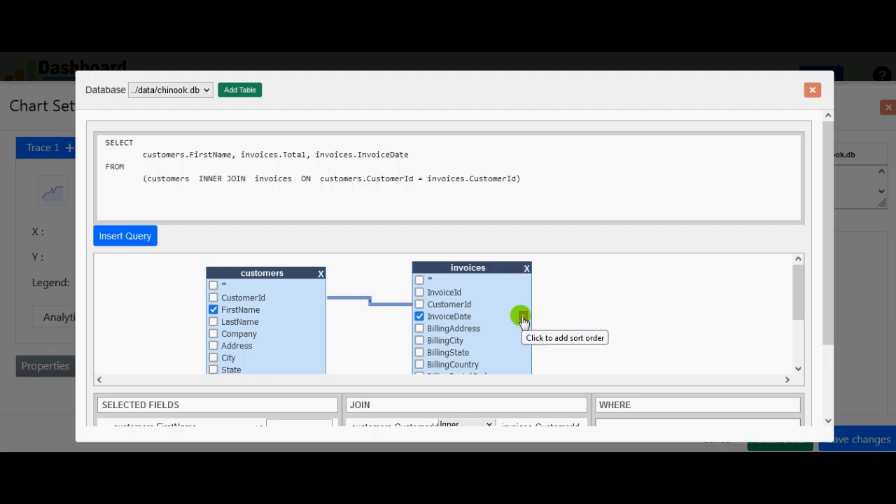
pyautogui.click(523, 317)
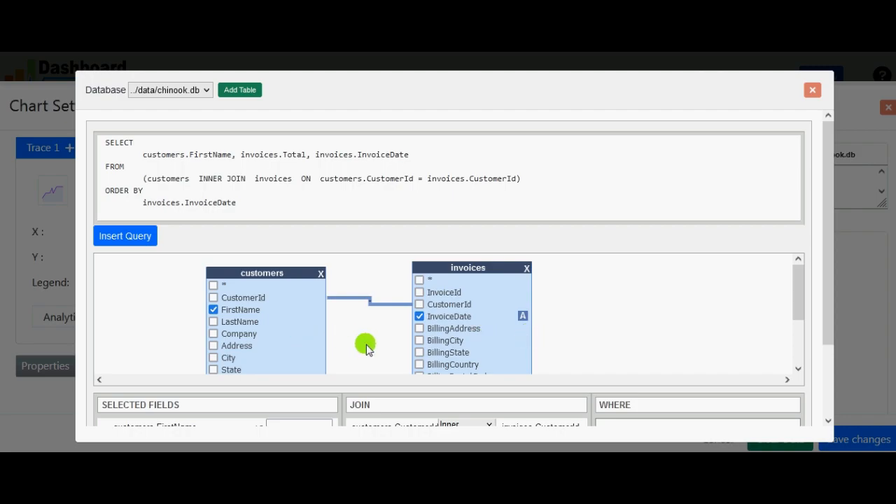
# Examine the query's selected fields, join type, sort order and WHERE settings
pyautogui.scroll(-2, 421, 347)
pyautogui.scroll(-2, 448, 384)
pyautogui.click(310, 367)
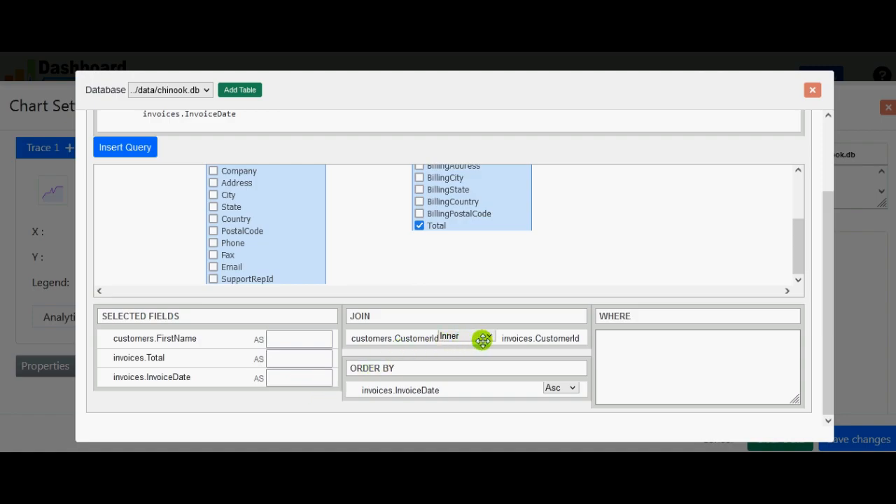
pyautogui.click(573, 387)
pyautogui.click(572, 388)
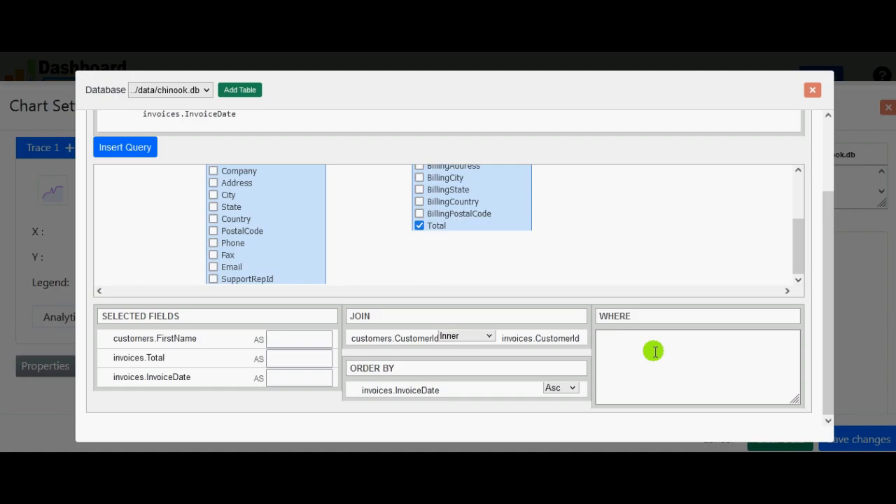
pyautogui.scroll(2, 654, 352)
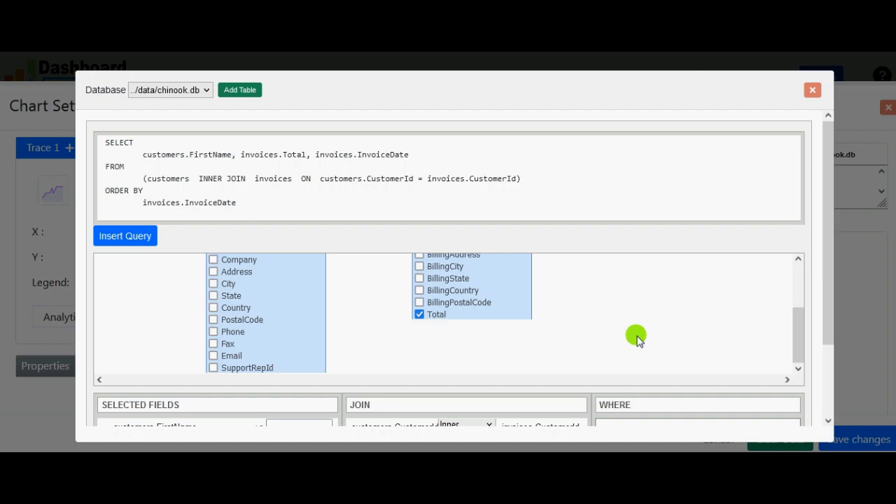
pyautogui.scroll(2, 637, 338)
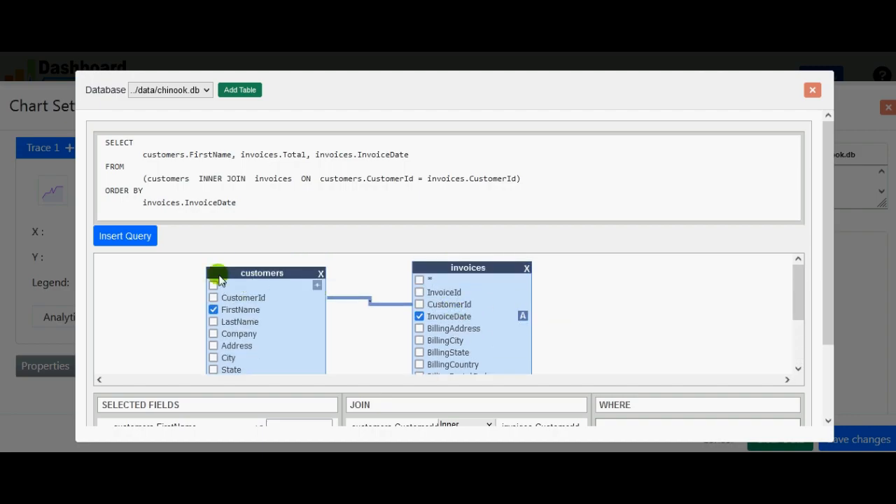
# Insert the built query into the chart's SQL 1 statement and run it
pyautogui.click(126, 236)
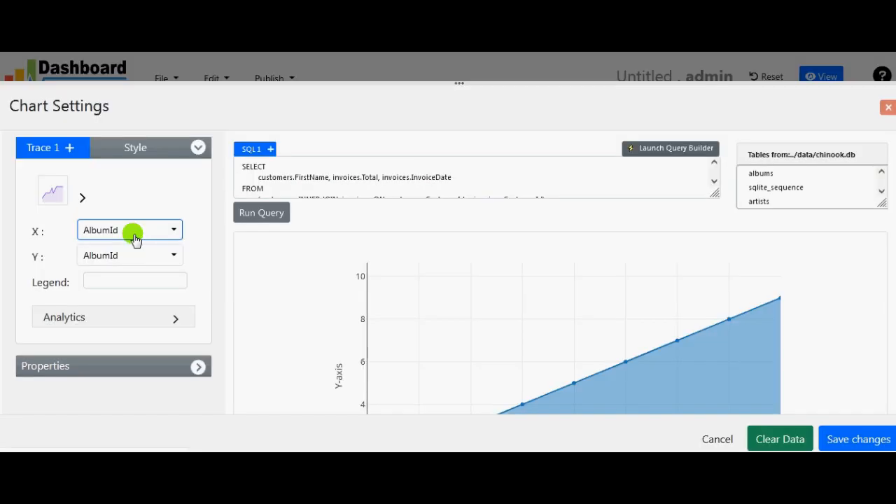
pyautogui.click(255, 189)
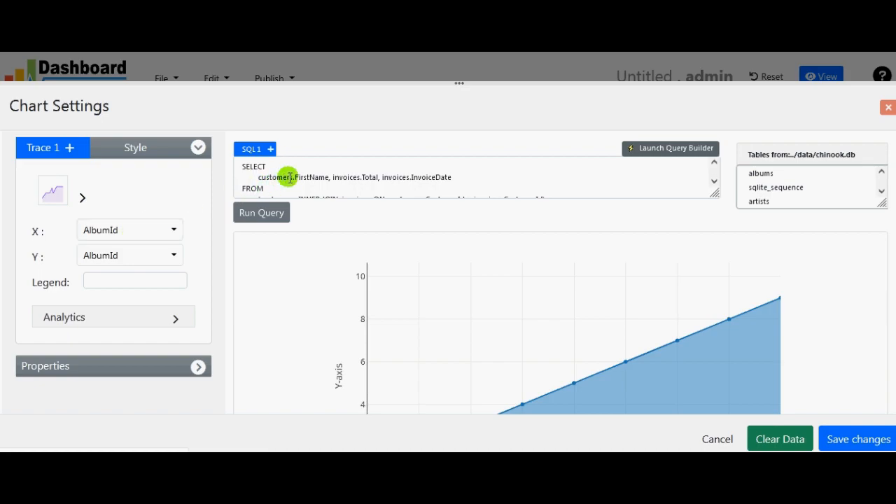
pyautogui.scroll(-2, 289, 178)
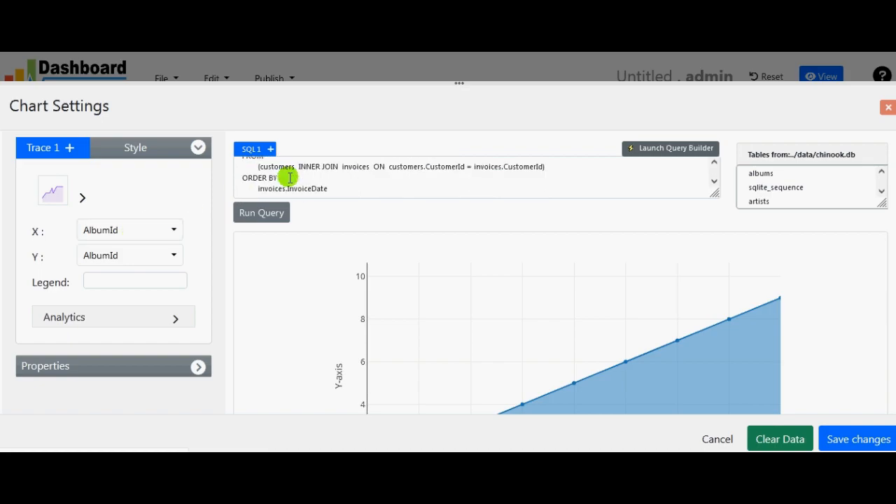
pyautogui.scroll(2, 289, 177)
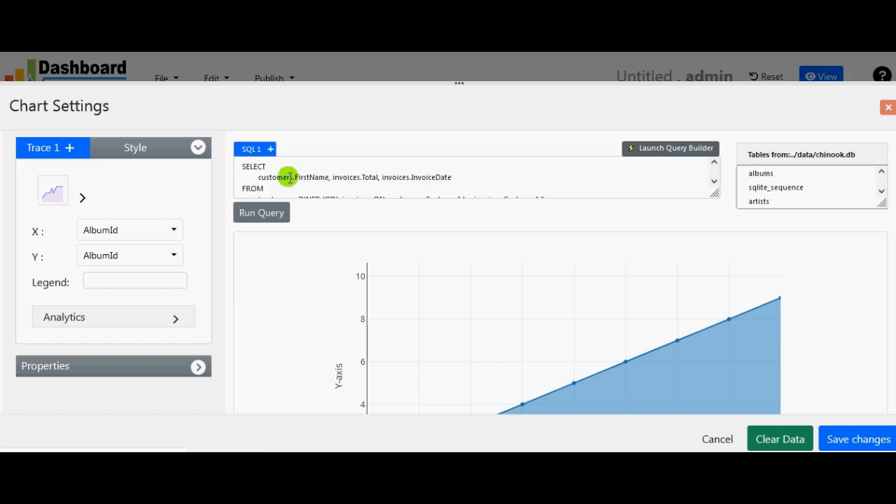
pyautogui.scroll(-2, 289, 177)
pyautogui.scroll(2, 289, 177)
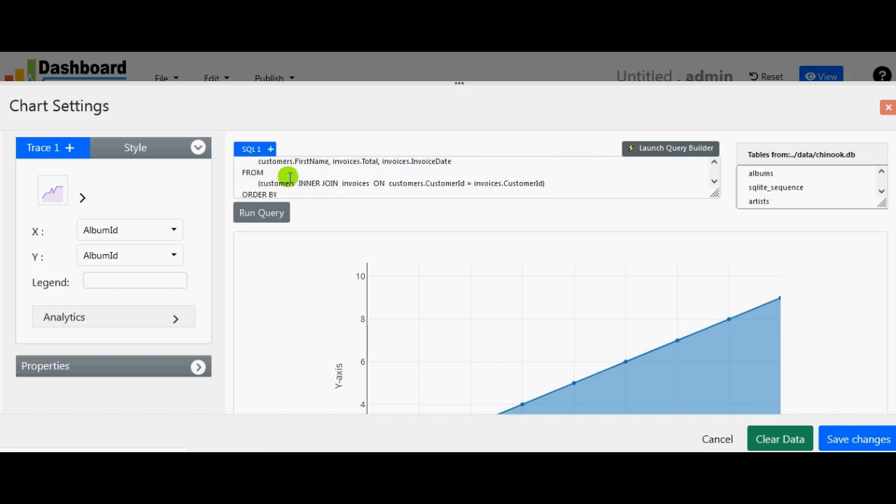
pyautogui.click(255, 216)
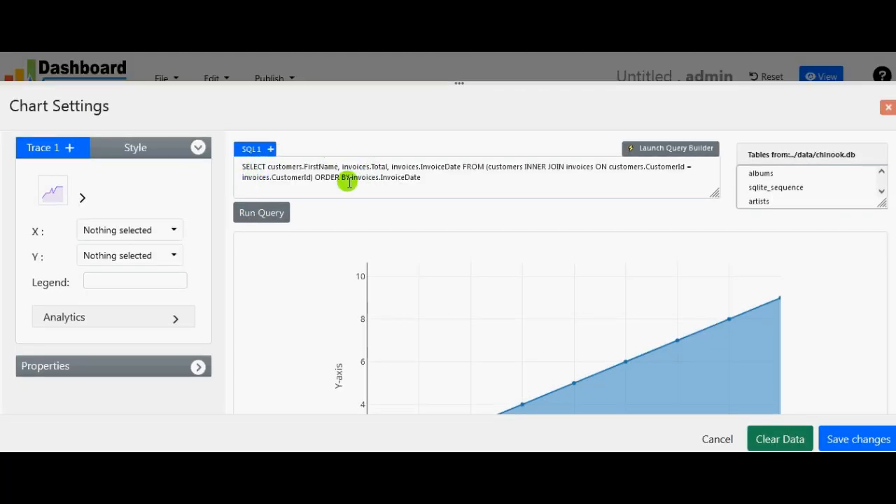
# Set the chart's X axis to InvoiceDate and its Y axis to Total
pyautogui.click(174, 232)
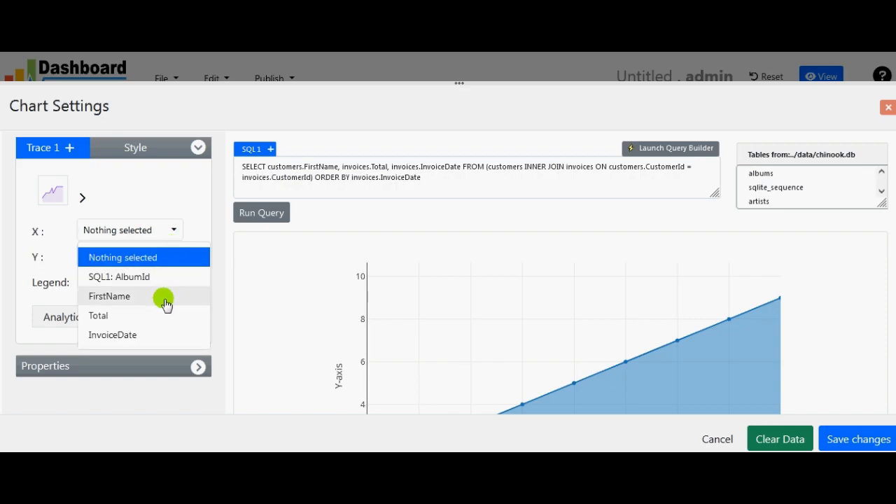
pyautogui.click(163, 335)
pyautogui.click(159, 259)
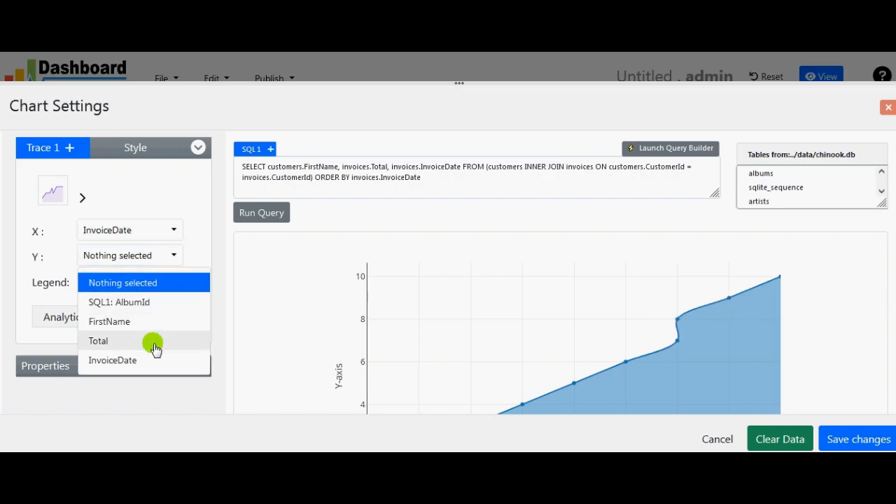
pyautogui.click(155, 349)
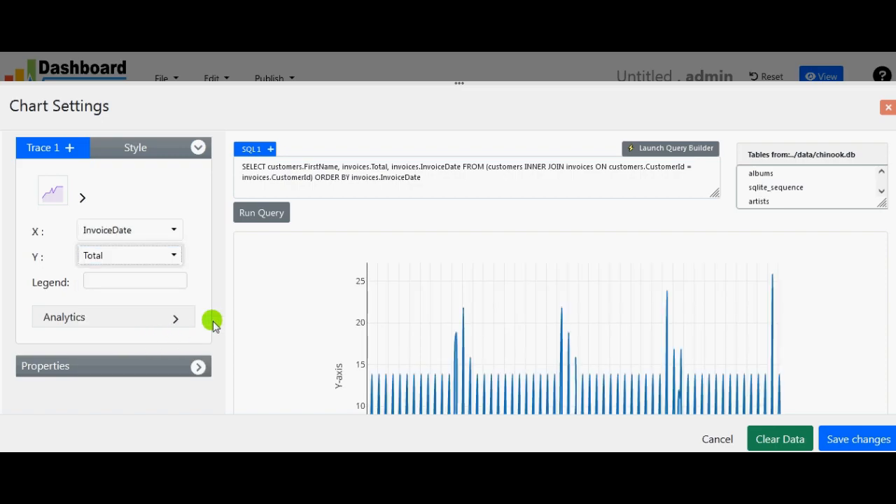
# Change the chart type of Trace 1 to Line
pyautogui.click(82, 200)
pyautogui.click(133, 230)
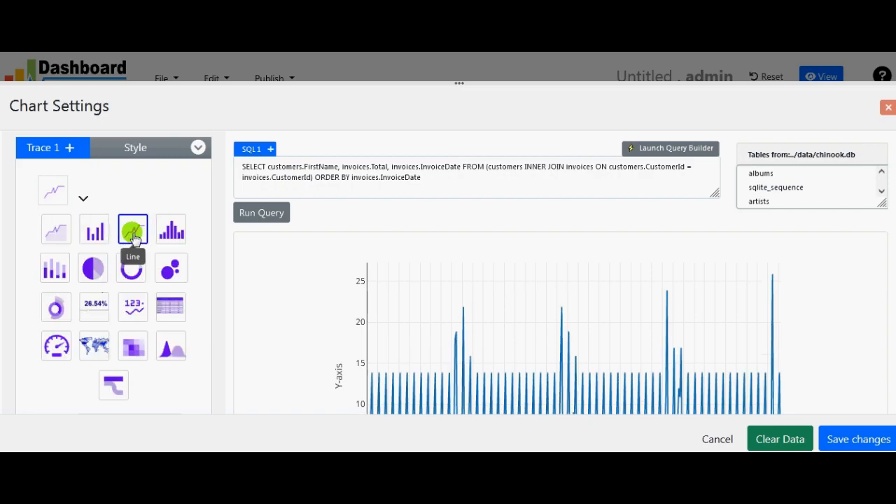
pyautogui.click(82, 198)
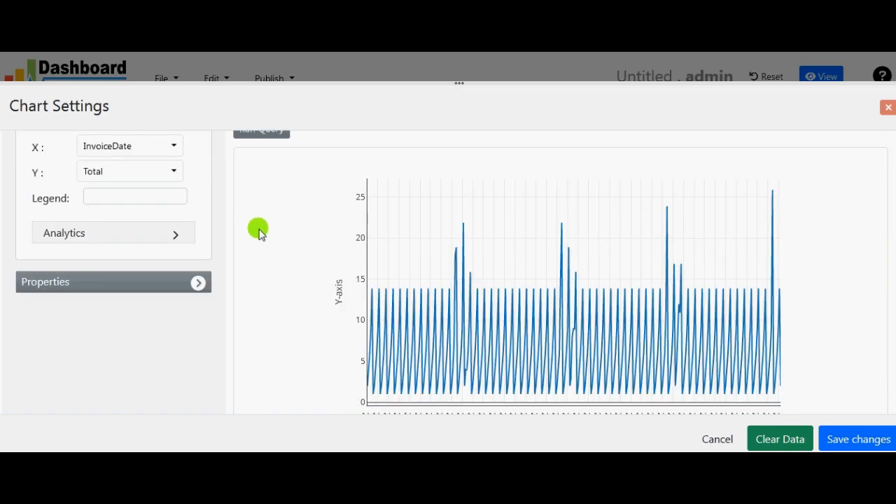
# Group InvoiceDate by MONTH and aggregate Total by SUM in the chart's analytics, and save the chart settings
pyautogui.scroll(-2, 175, 253)
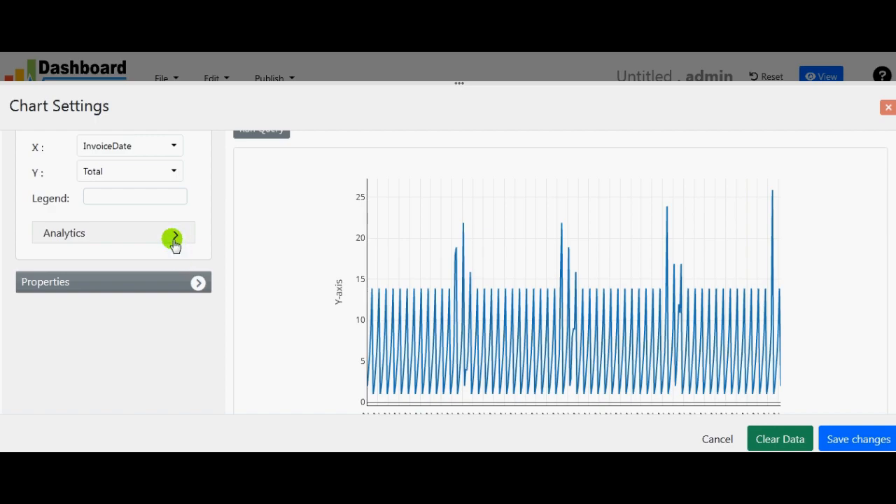
pyautogui.scroll(-2, 350, 313)
pyautogui.scroll(2, 343, 308)
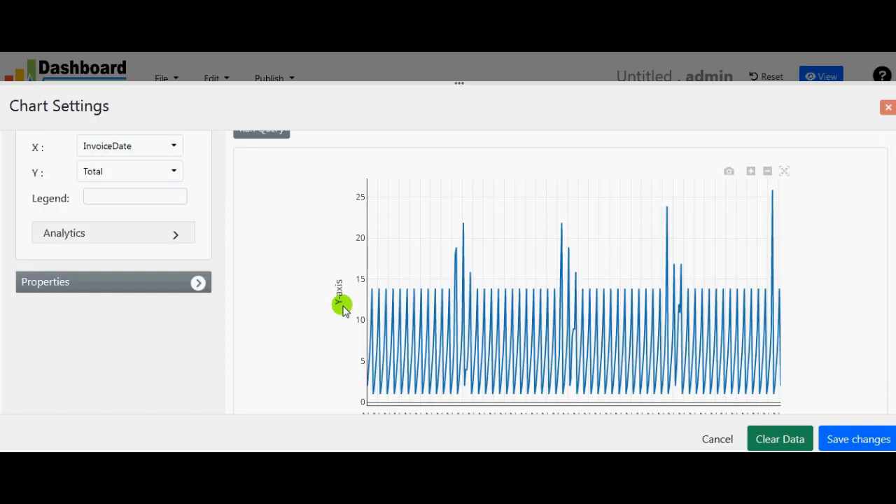
pyautogui.click(175, 236)
pyautogui.click(169, 264)
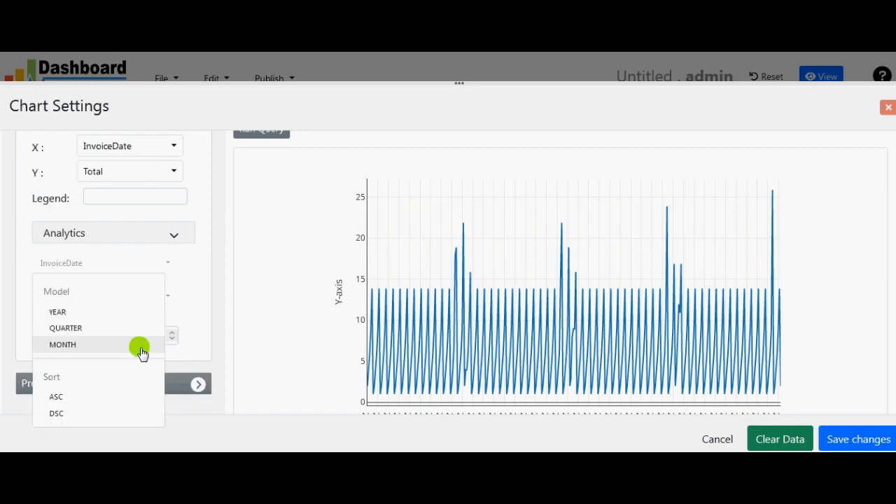
pyautogui.click(141, 345)
pyautogui.click(168, 298)
pyautogui.scroll(2, 280, 332)
pyautogui.click(246, 324)
pyautogui.scroll(-4, 250, 324)
pyautogui.scroll(1, 264, 302)
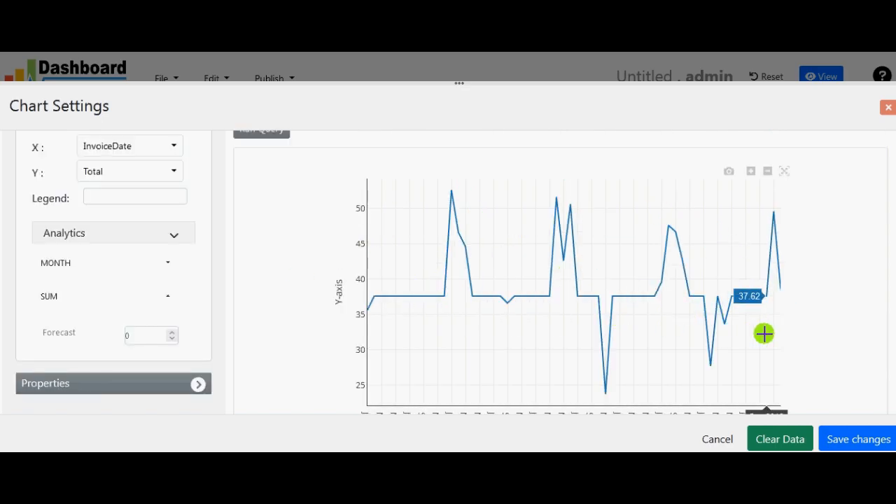
pyautogui.scroll(1, 698, 341)
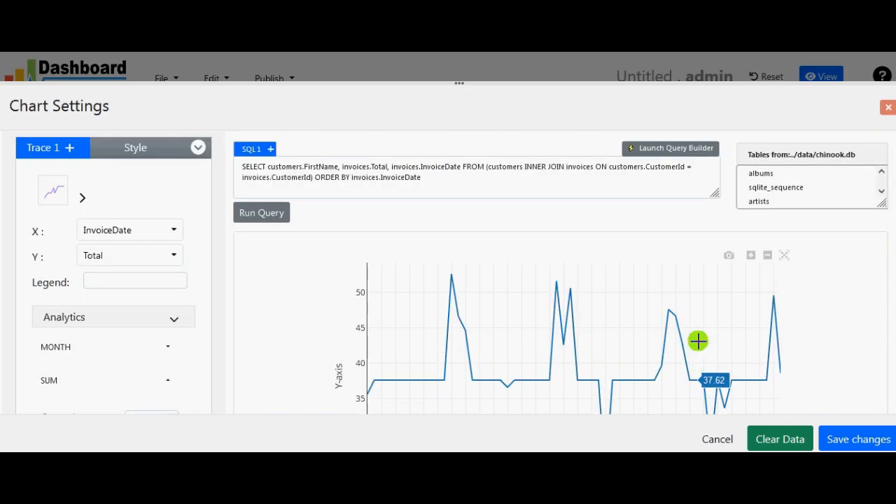
pyautogui.click(849, 440)
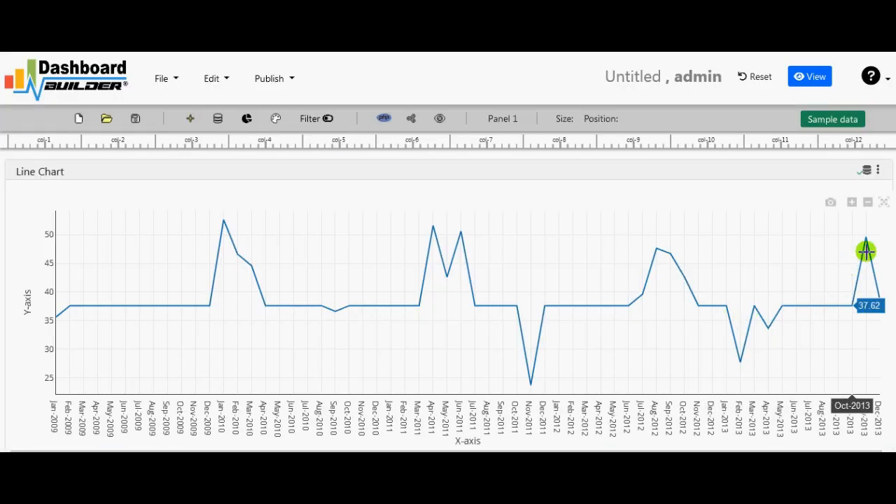
# Resize the line chart panel to about 667 by 450 and move it to about position 336, 9
pyautogui.moveTo(891, 243); pyautogui.dragTo(432, 234)
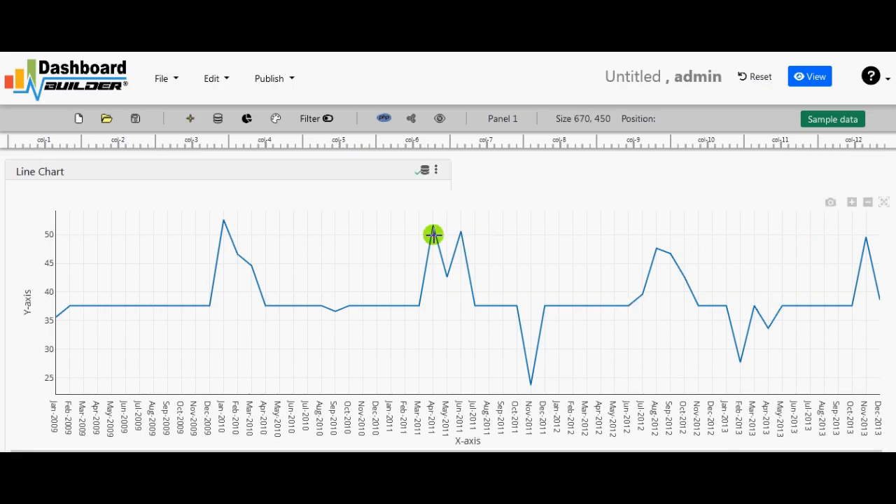
pyautogui.moveTo(258, 175); pyautogui.dragTo(477, 178)
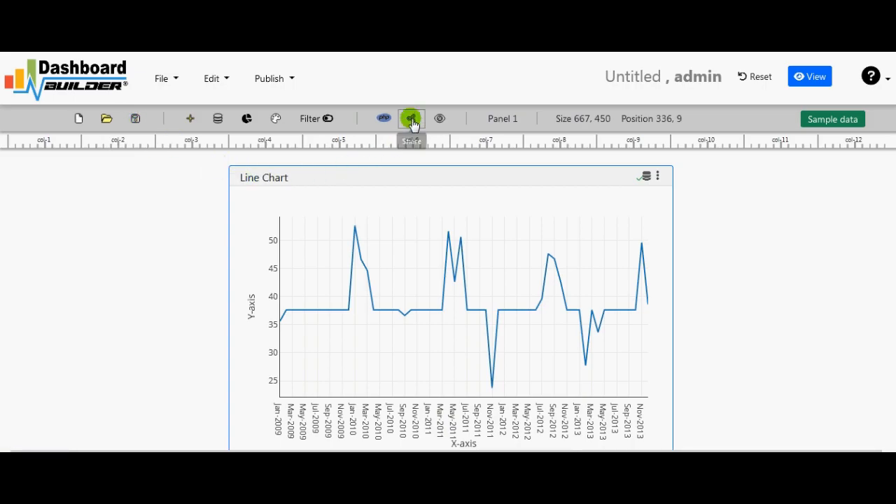
pyautogui.click(275, 78)
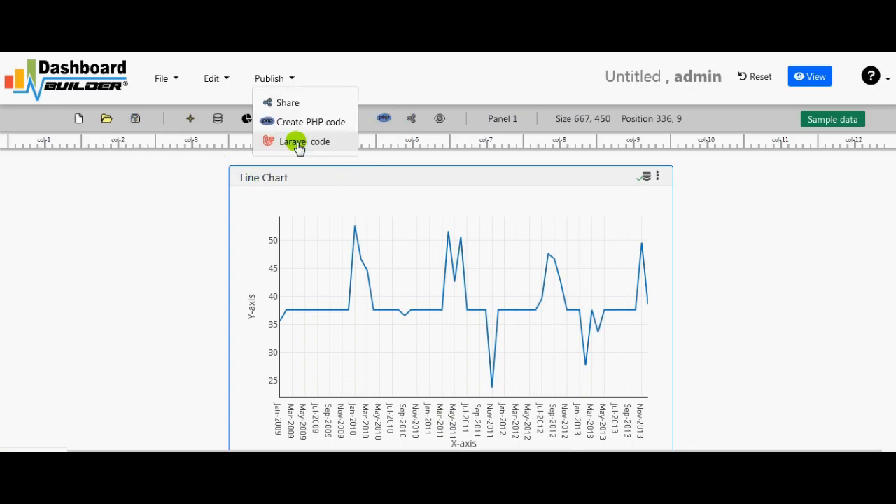
pyautogui.click(157, 223)
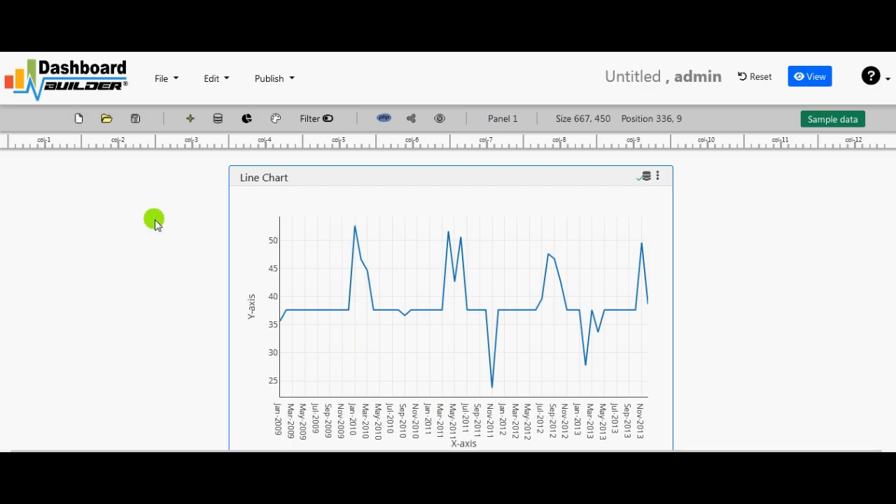